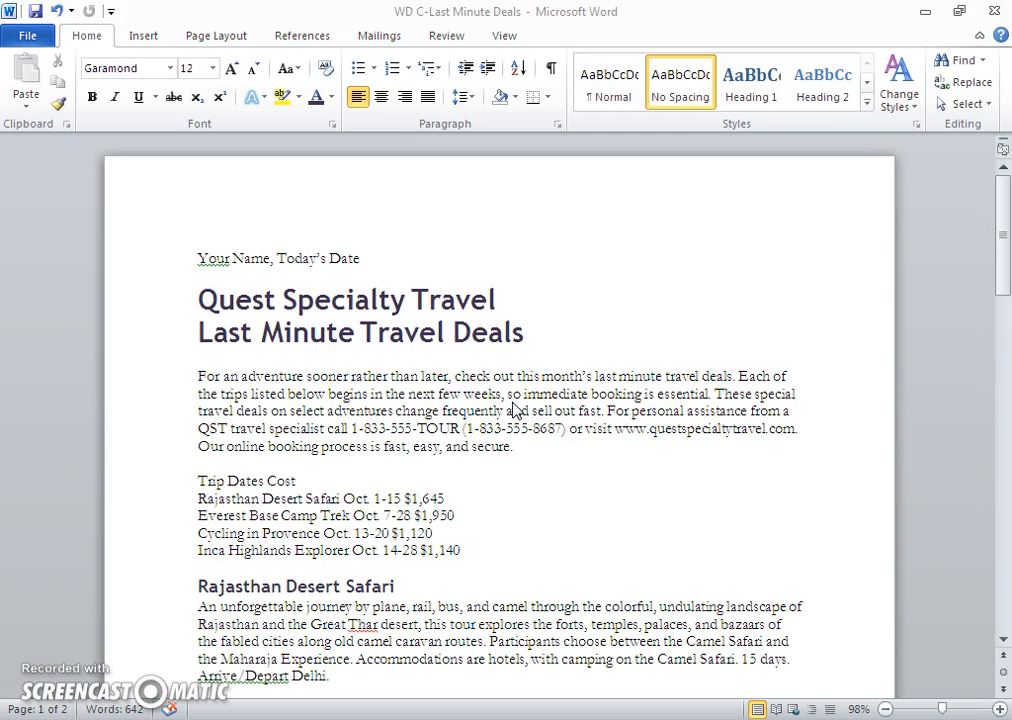
Make the phrase "immediate booking is essential" in the introductory paragraph bold and italic.
click(525, 398)
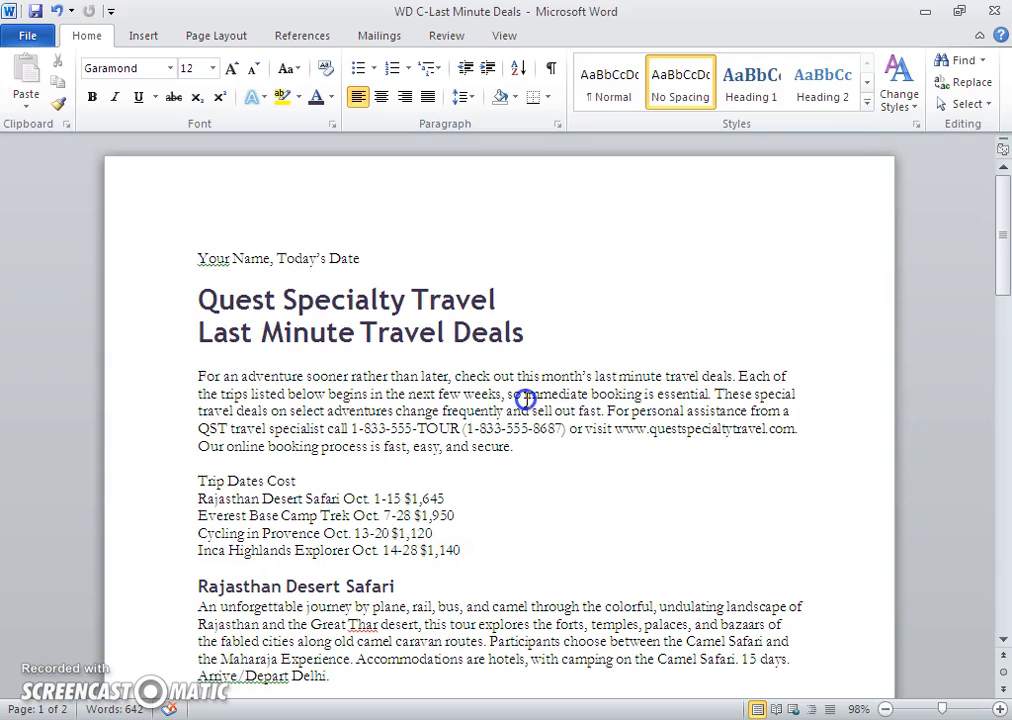
drag(523, 397, 700, 394)
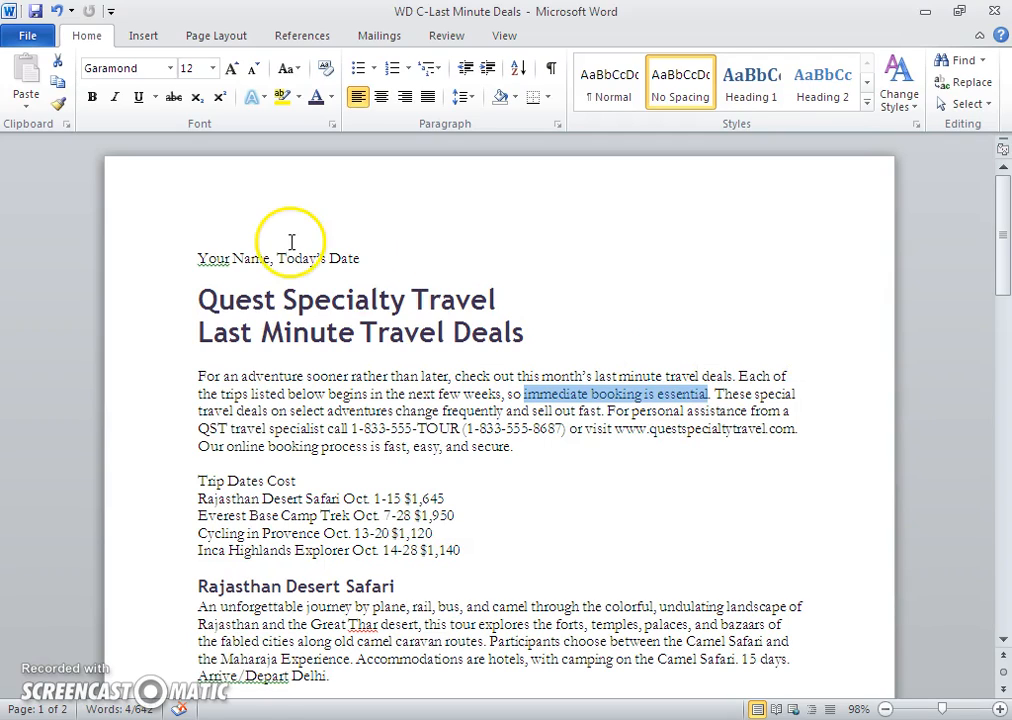
click(91, 98)
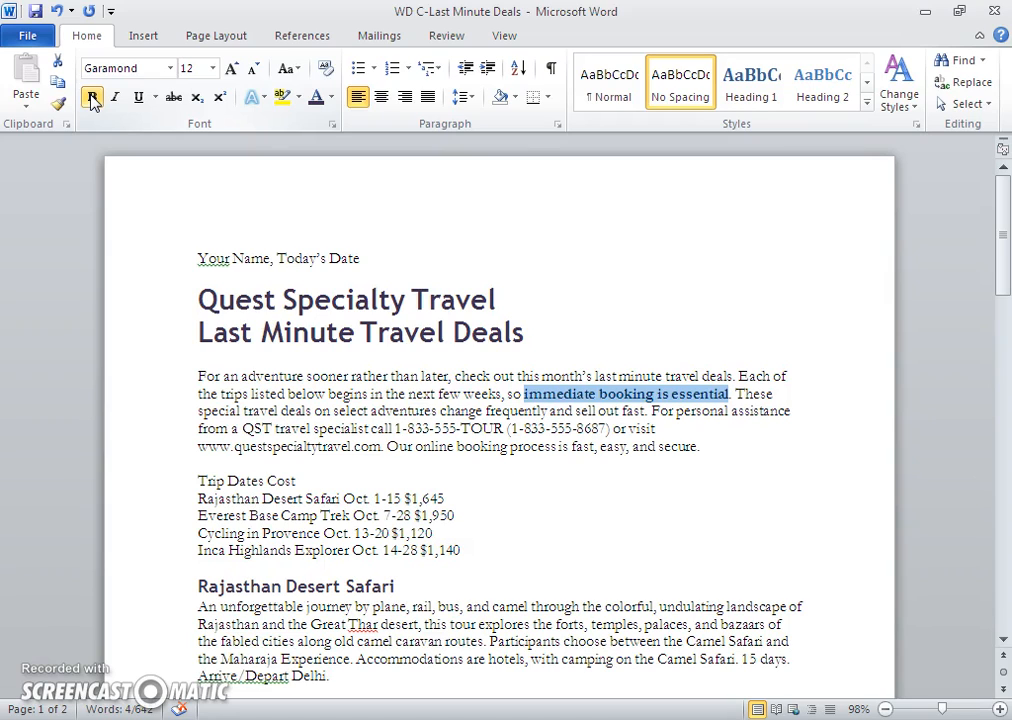
click(113, 100)
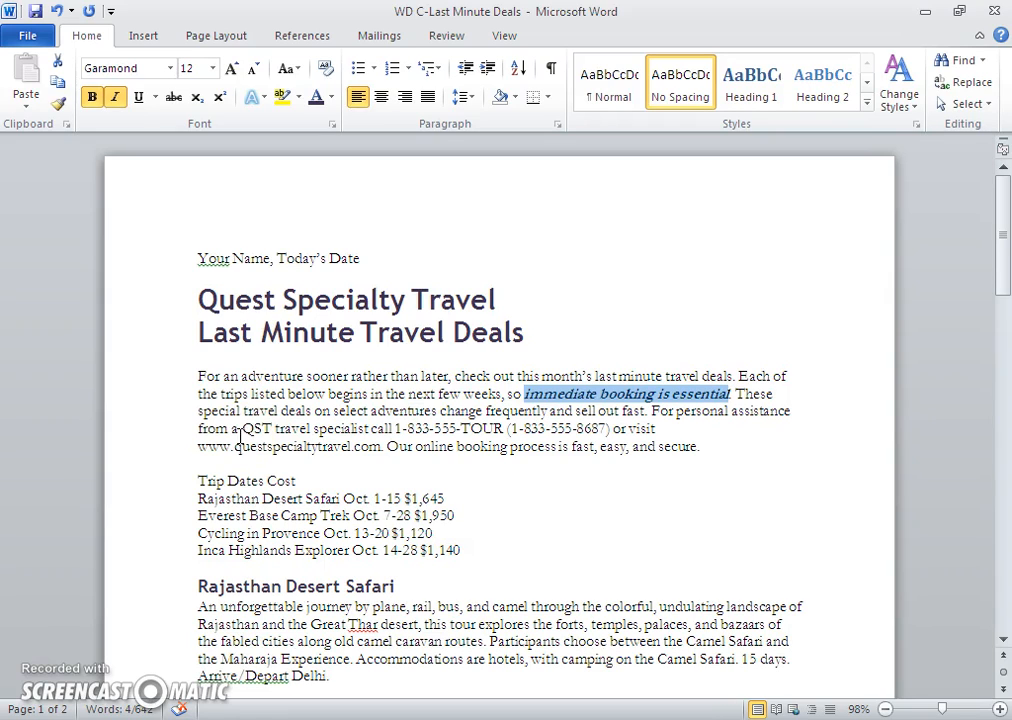
Set the "Last Minute Travel Deals" title to size 48 with font color Olive Green, Accent 3, Darker 50%.
drag(194, 343, 535, 350)
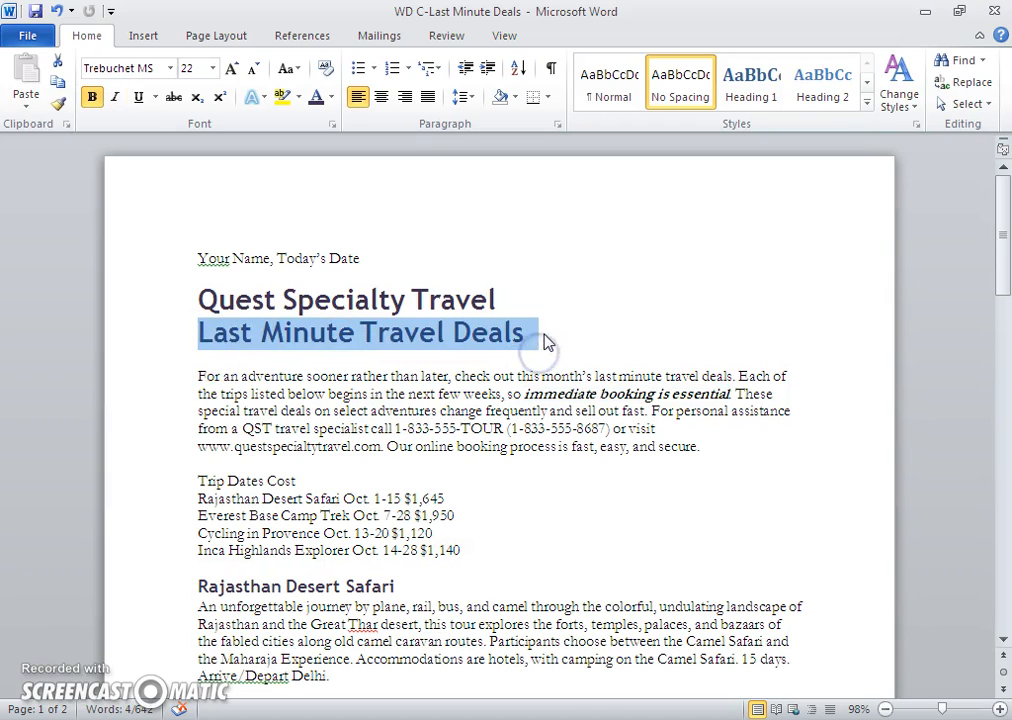
click(334, 126)
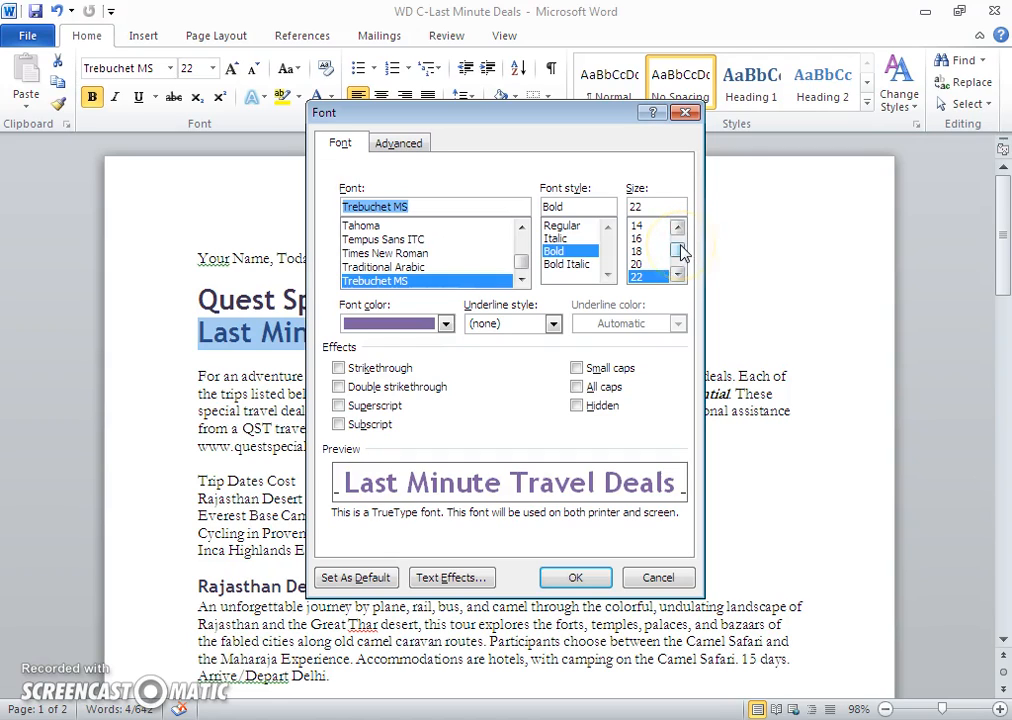
drag(679, 252, 680, 262)
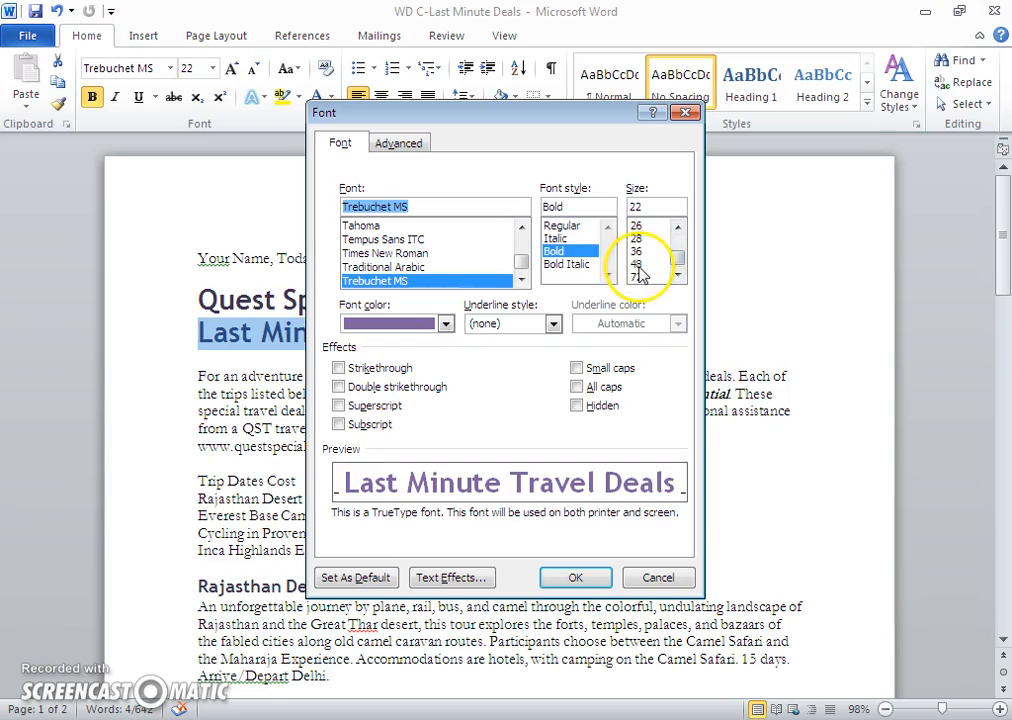
click(638, 264)
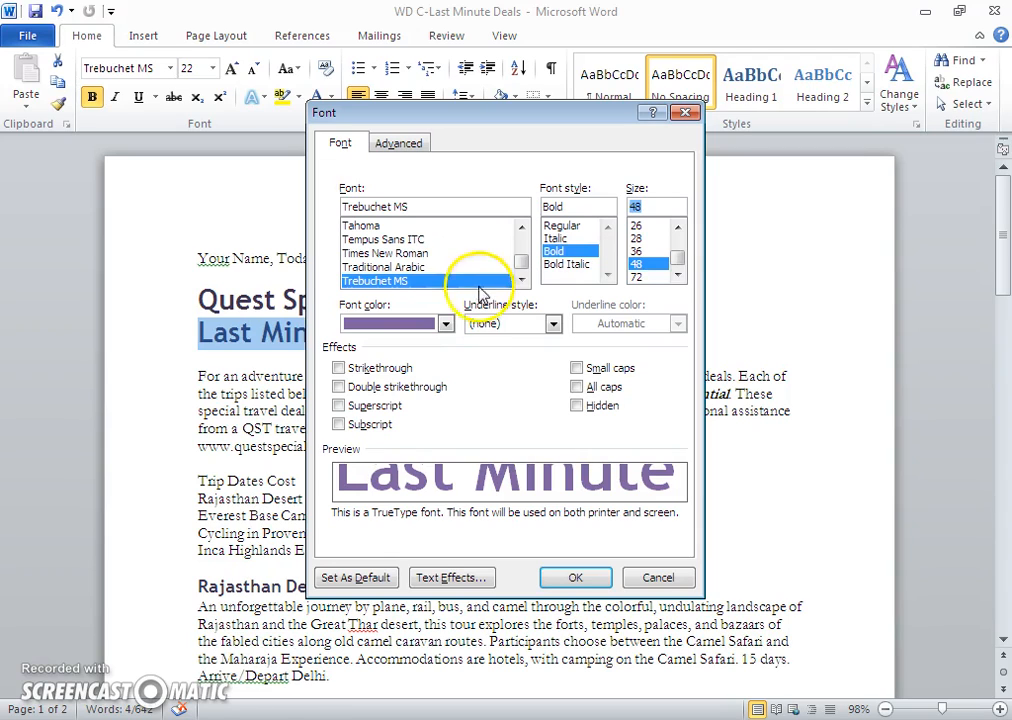
click(446, 324)
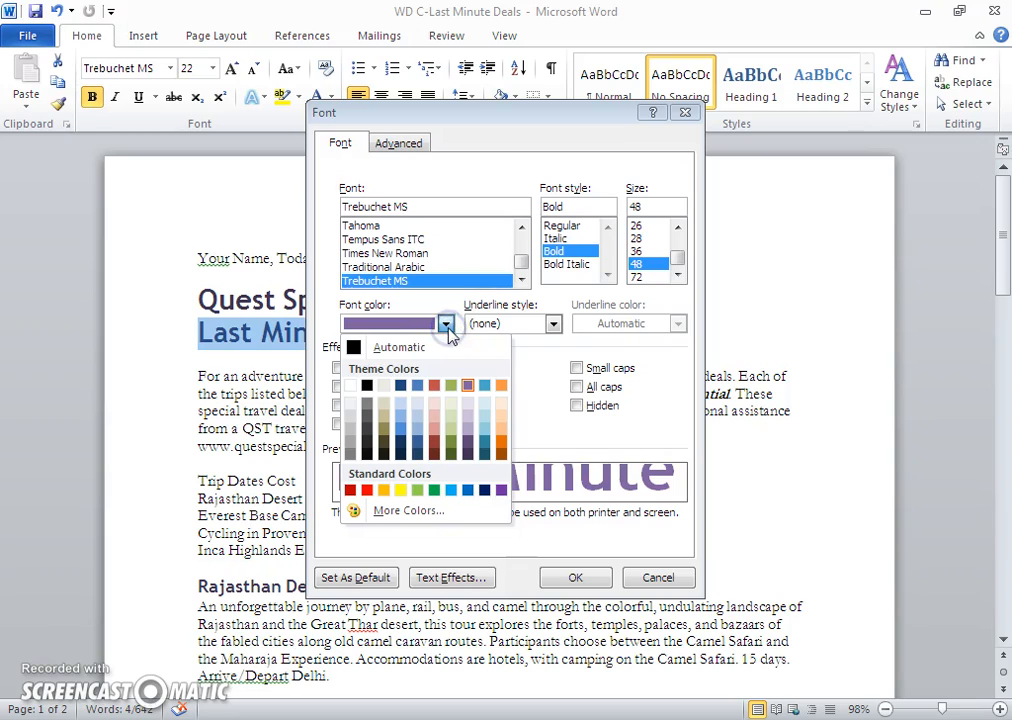
click(454, 418)
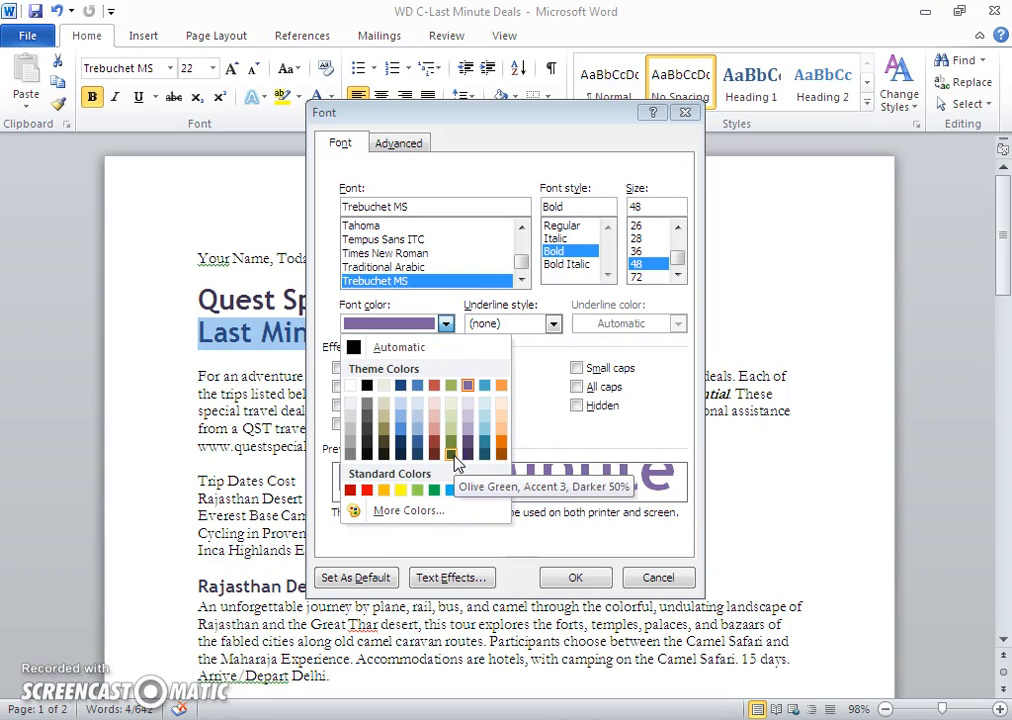
click(451, 455)
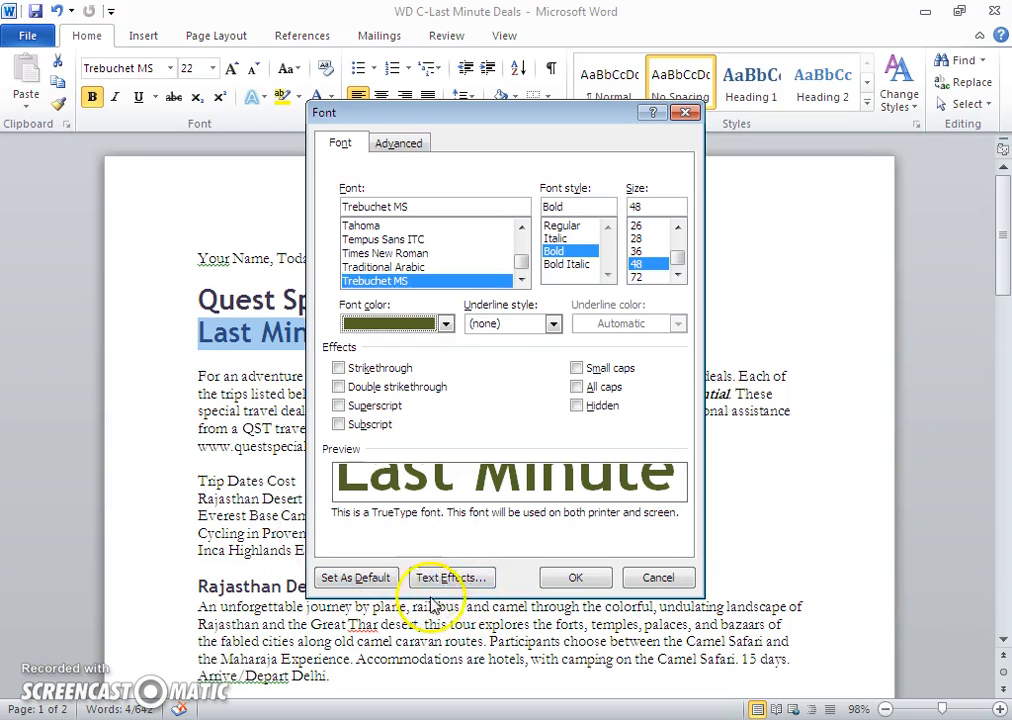
Add the Offset Diagonal Bottom Right outer shadow to the "Last Minute Travel Deals" title and apply the font settings.
click(482, 585)
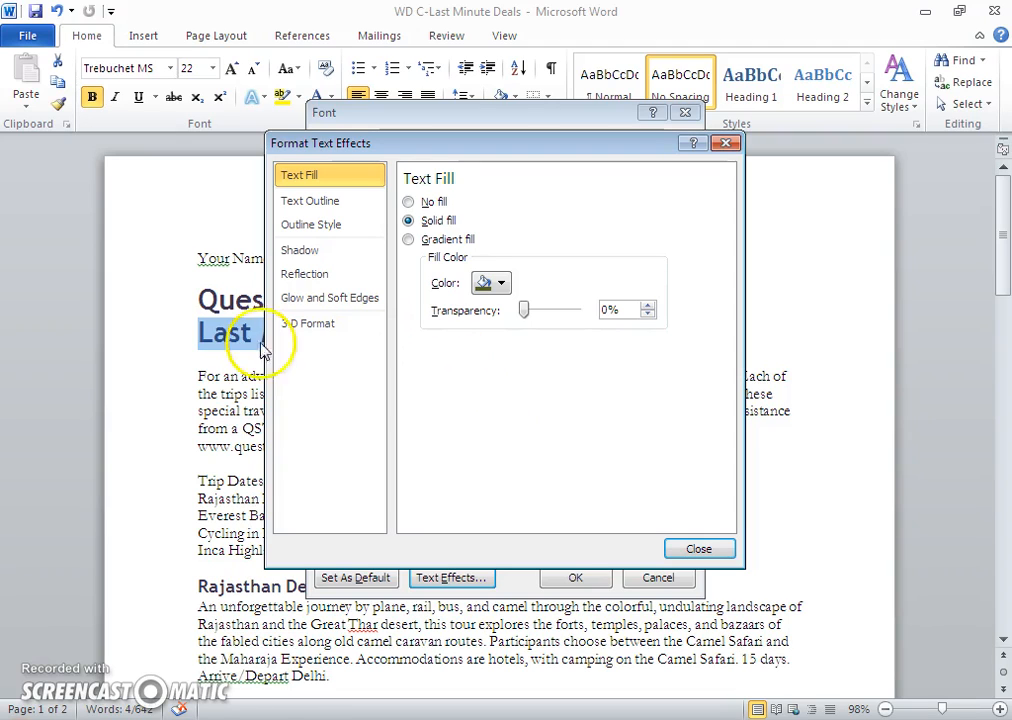
click(307, 253)
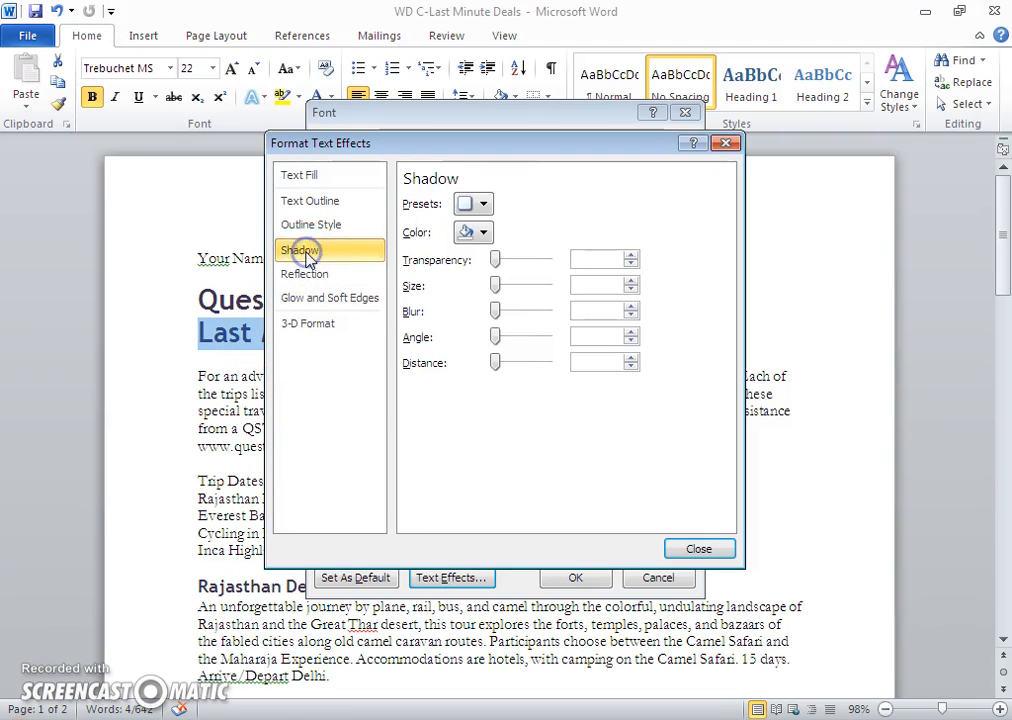
click(468, 204)
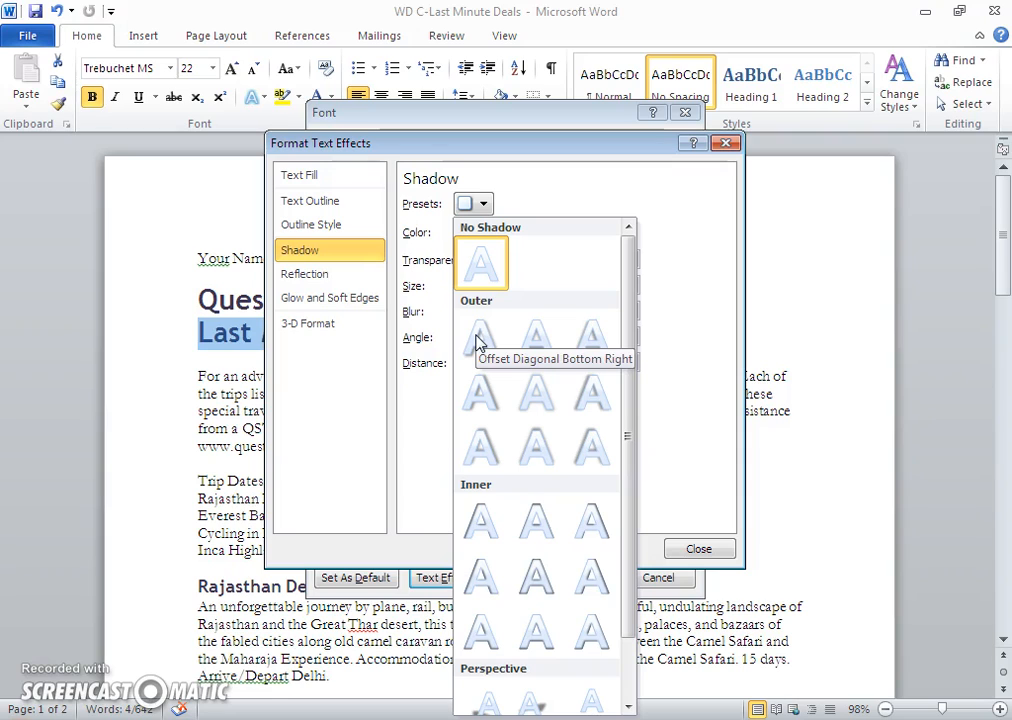
click(477, 343)
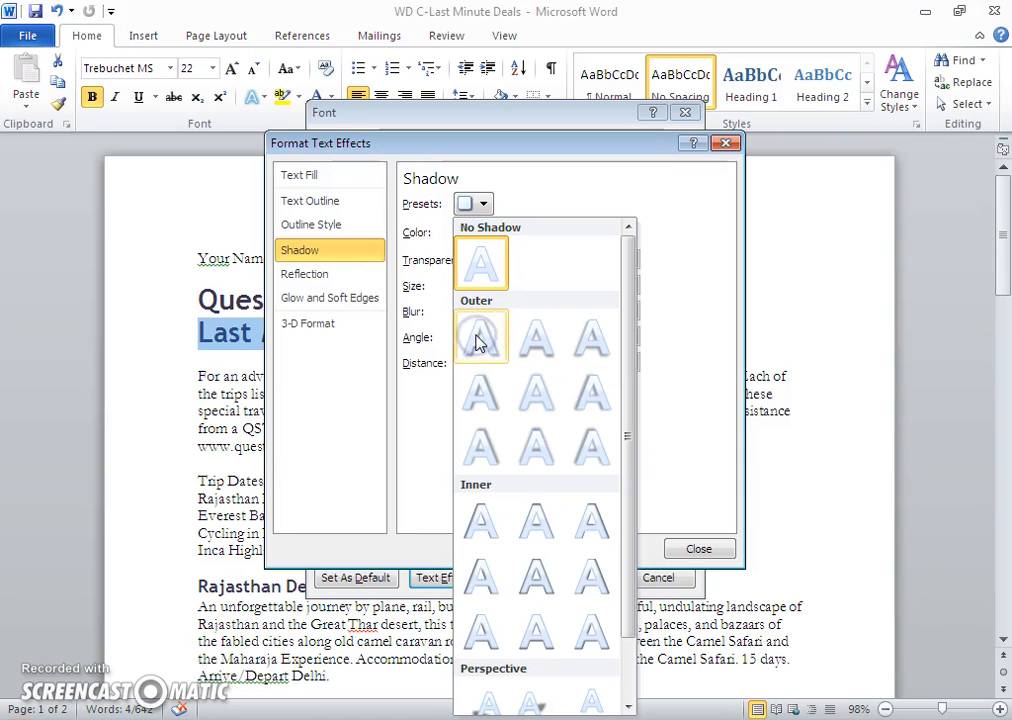
click(473, 340)
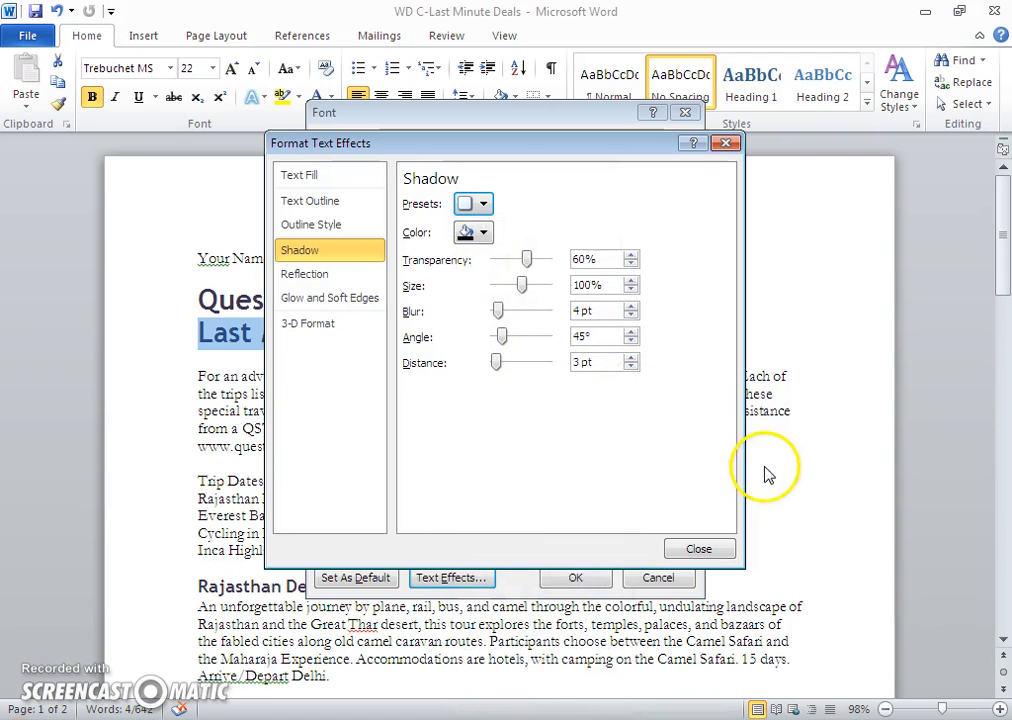
click(698, 551)
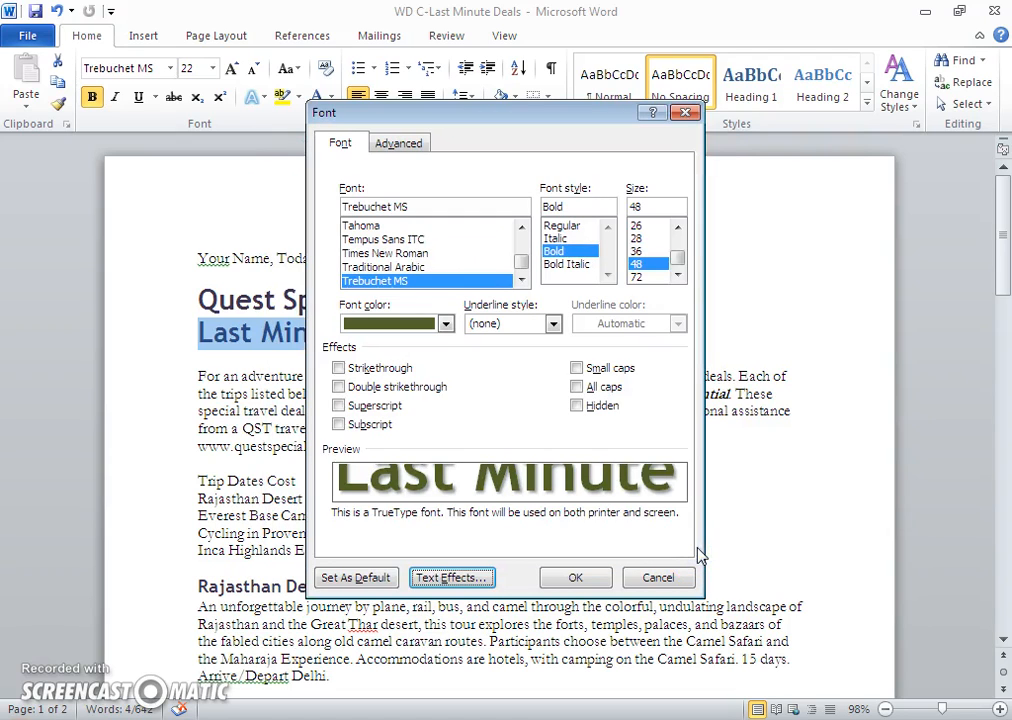
click(578, 577)
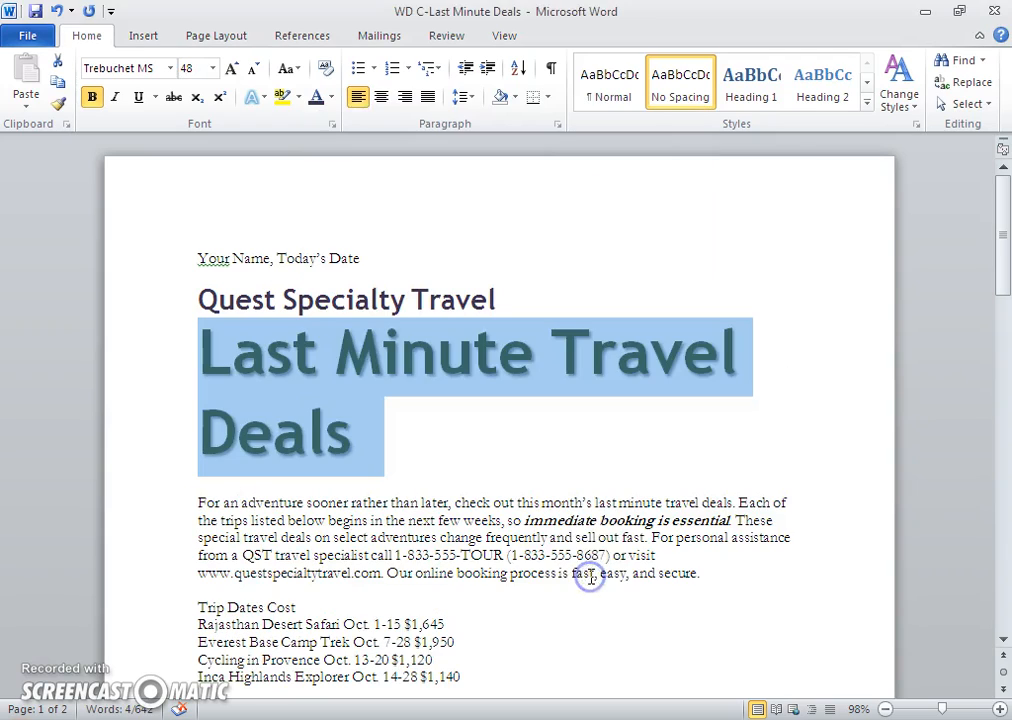
click(567, 448)
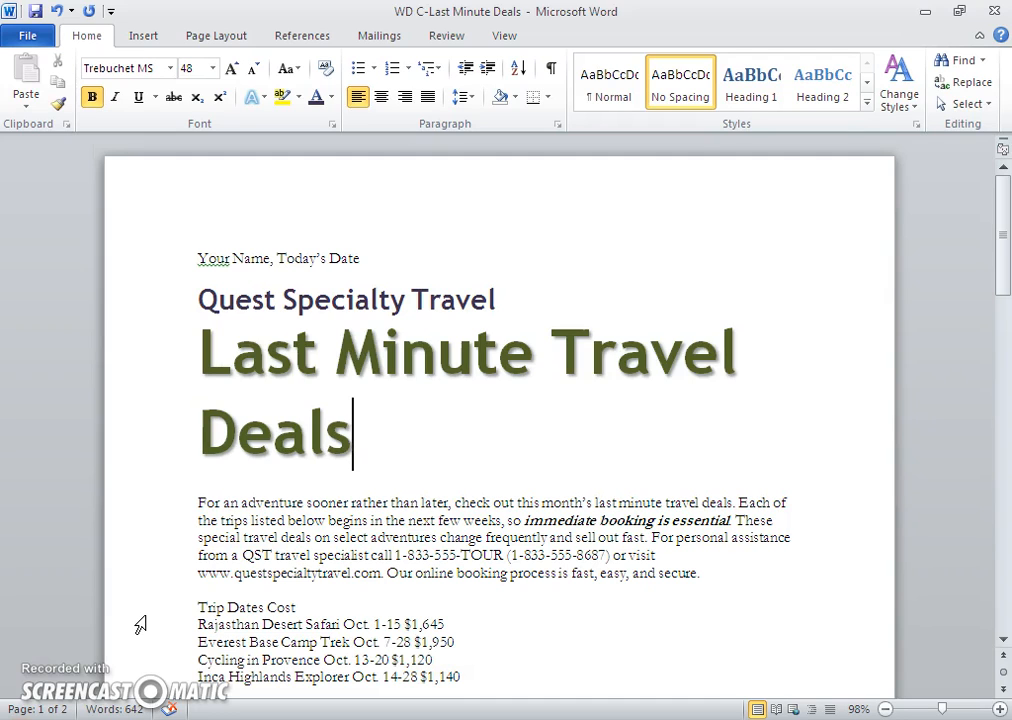
Format the "Camel Safari" subheading in Trebuchet MS, bold and italic.
key(Page_Down)
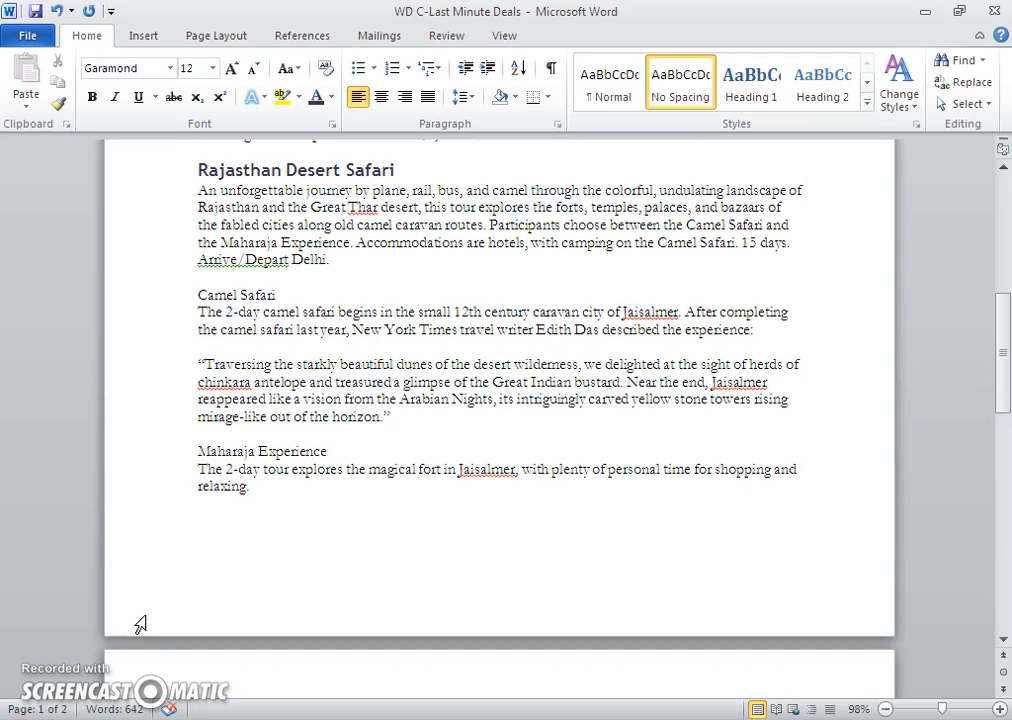
click(103, 510)
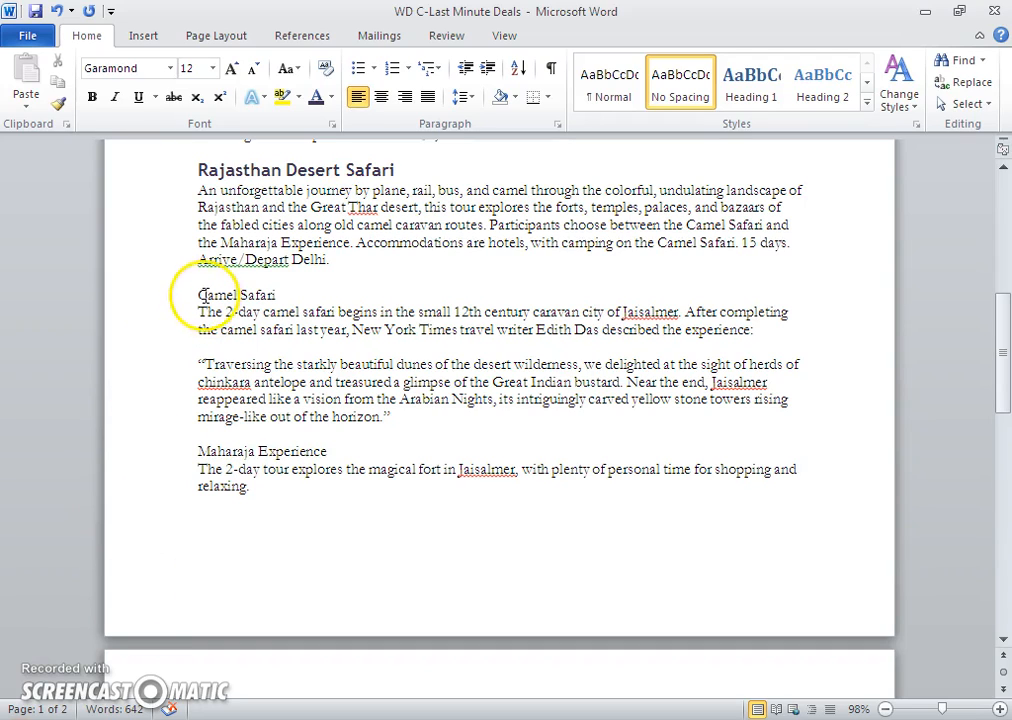
drag(200, 296, 278, 298)
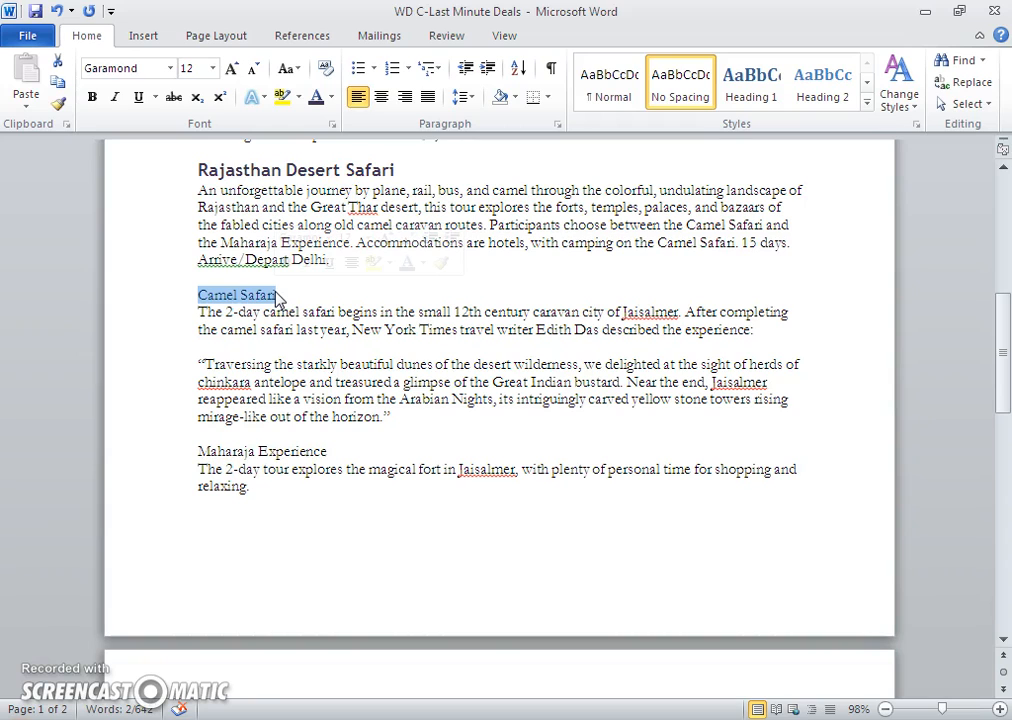
click(172, 68)
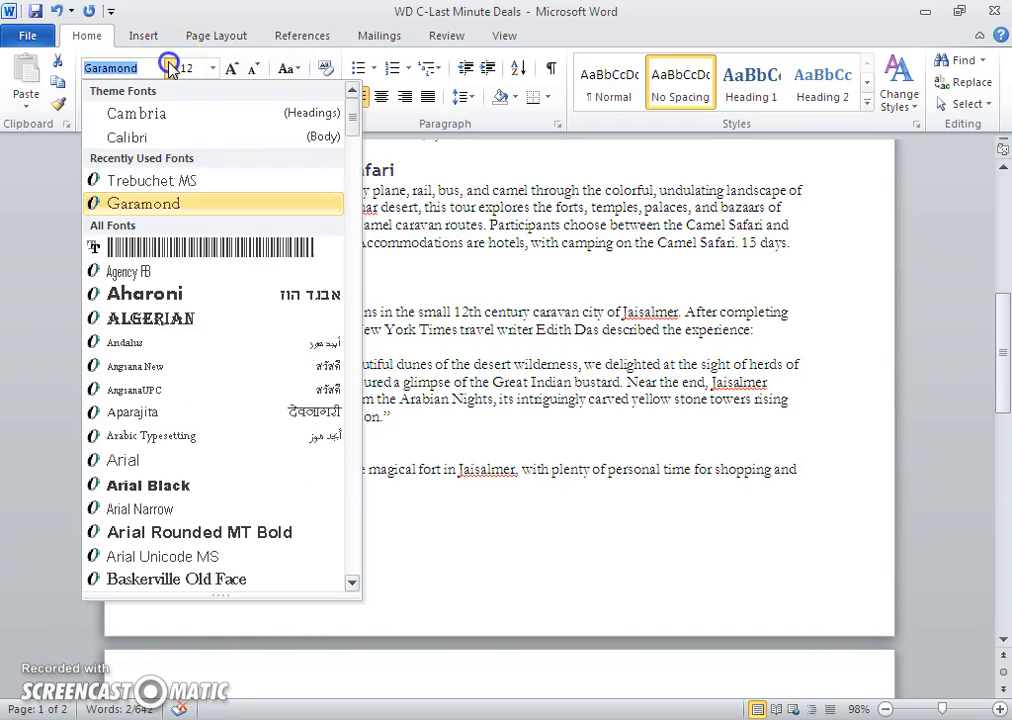
click(172, 182)
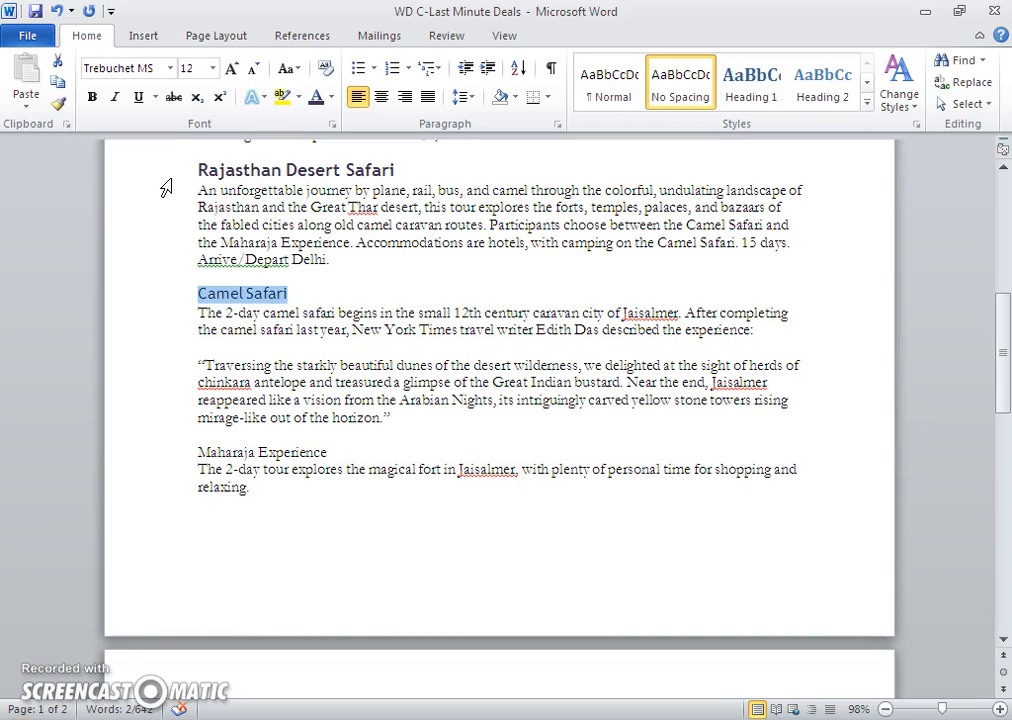
click(93, 99)
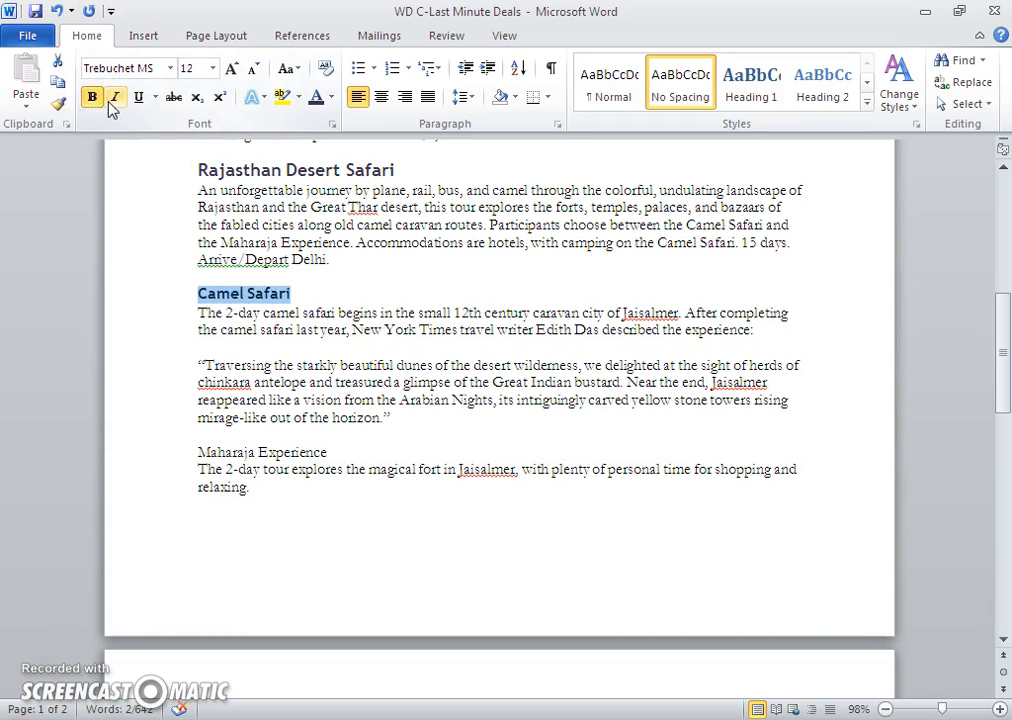
click(119, 101)
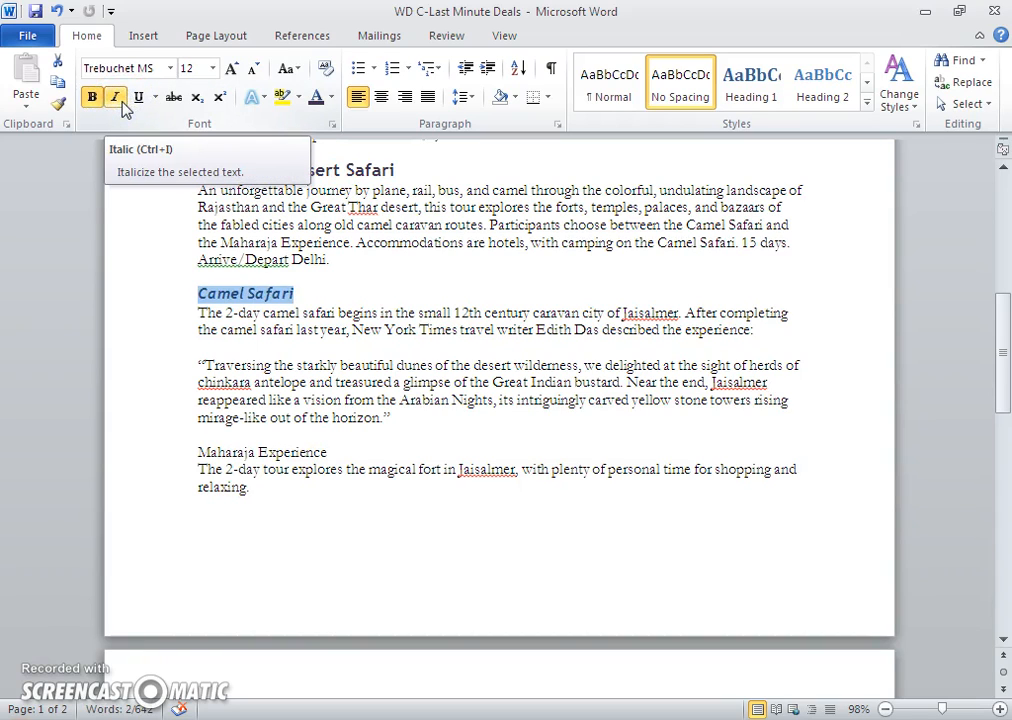
Set the "Camel Safari" subheading's font color to Olive Green, Accent 3, Darker 50%.
click(331, 99)
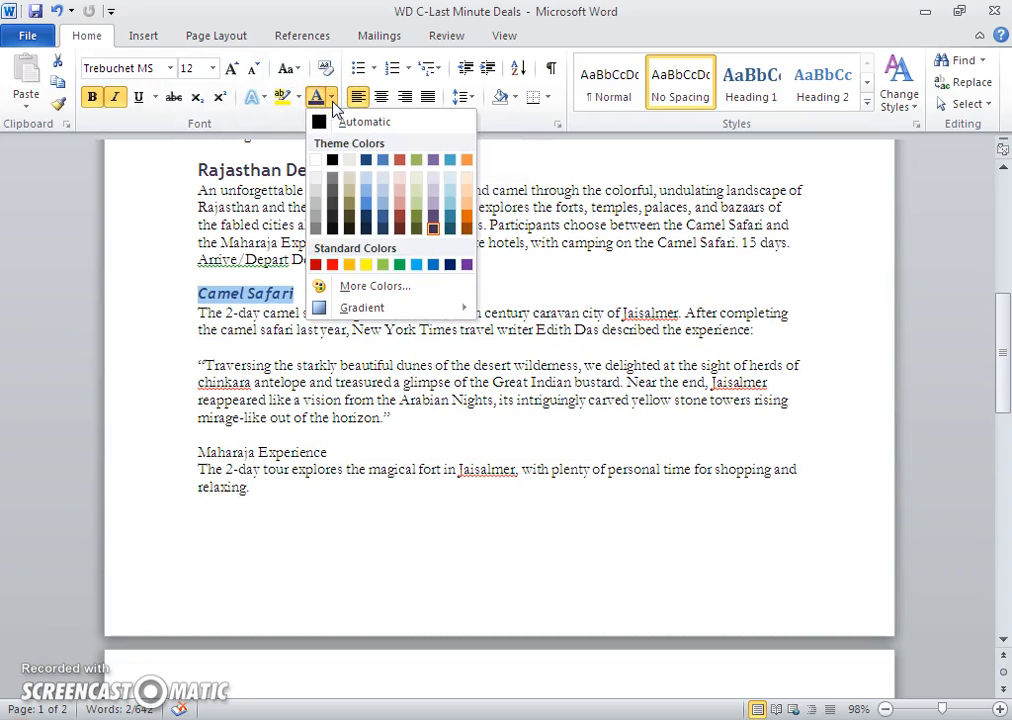
click(418, 229)
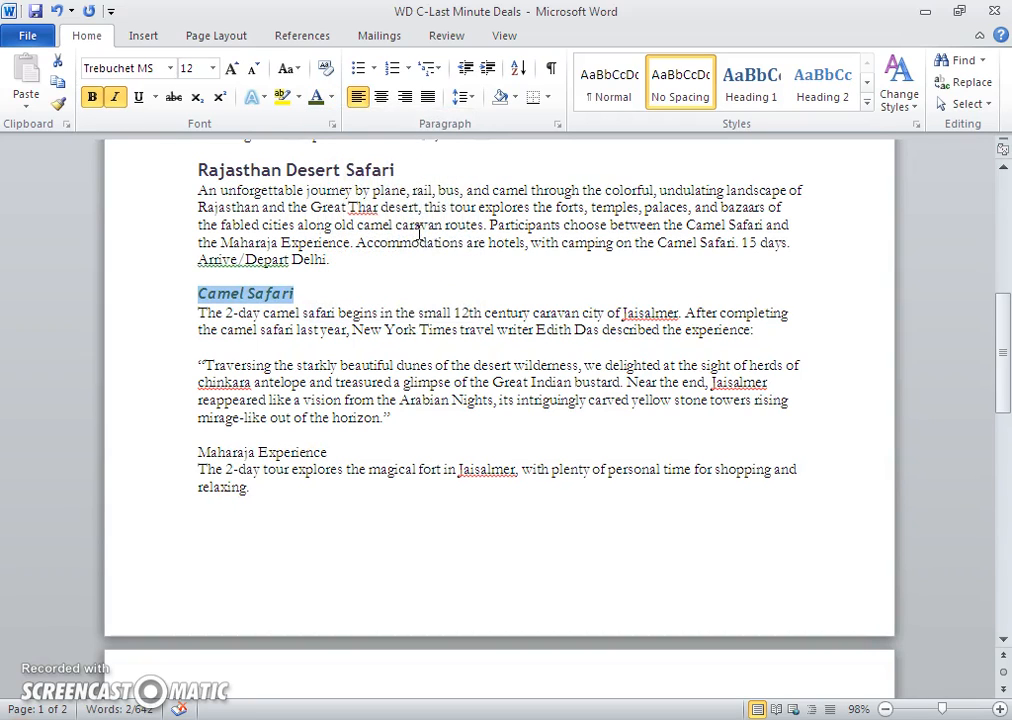
click(386, 283)
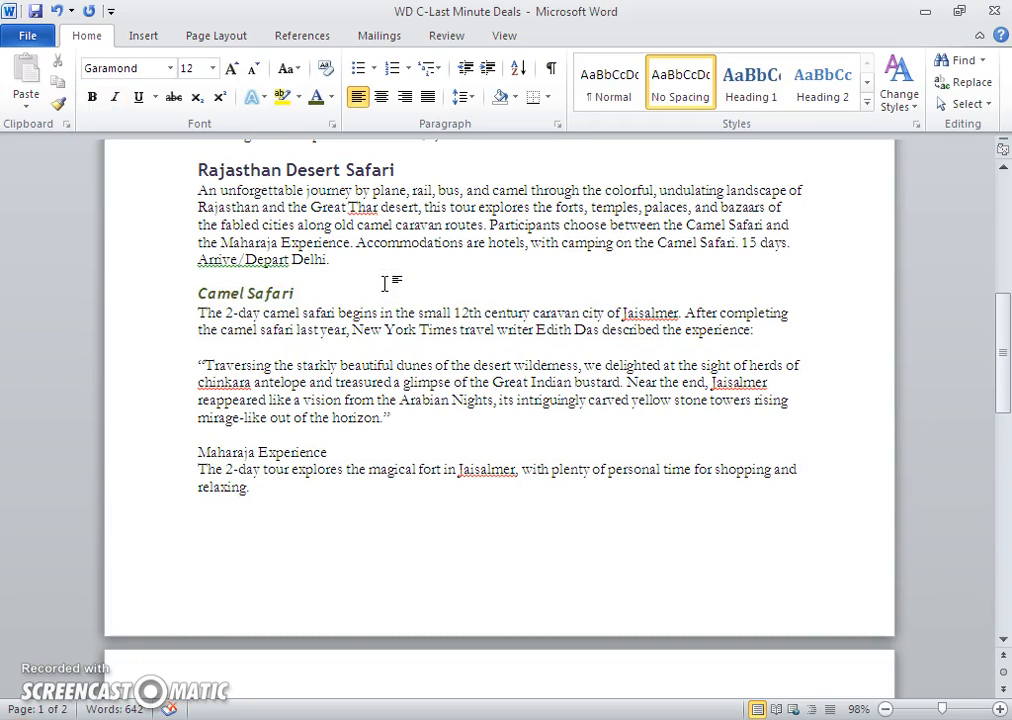
Copy the formatting of the "Camel Safari" subheading to "Maharaja Experience" with the Format Painter.
click(199, 292)
drag(281, 284, 290, 293)
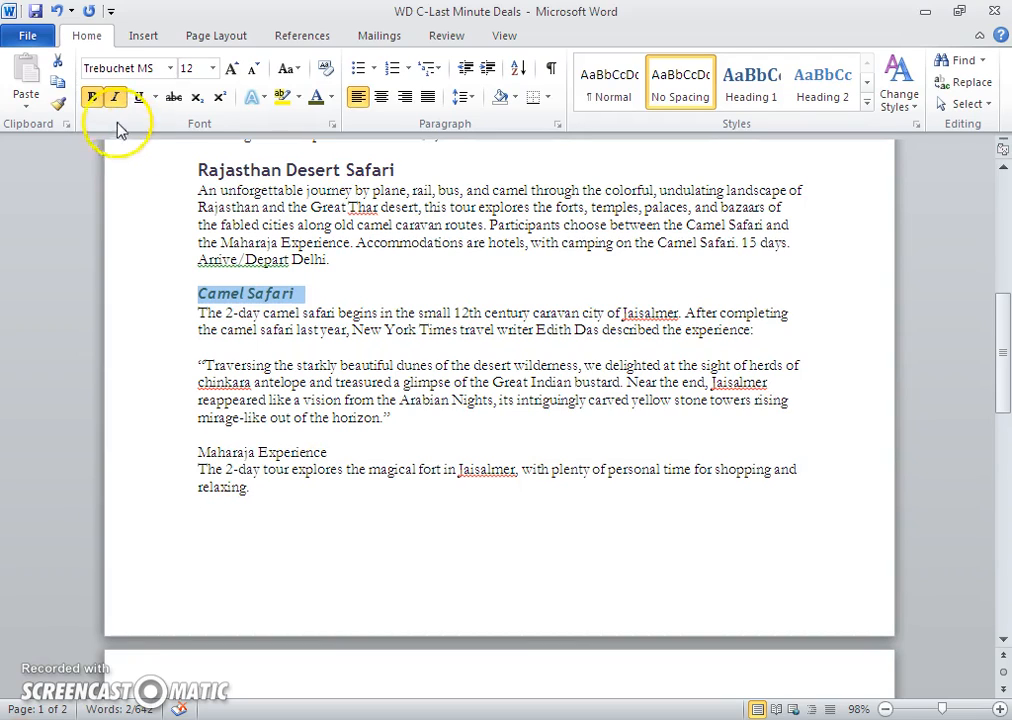
click(59, 106)
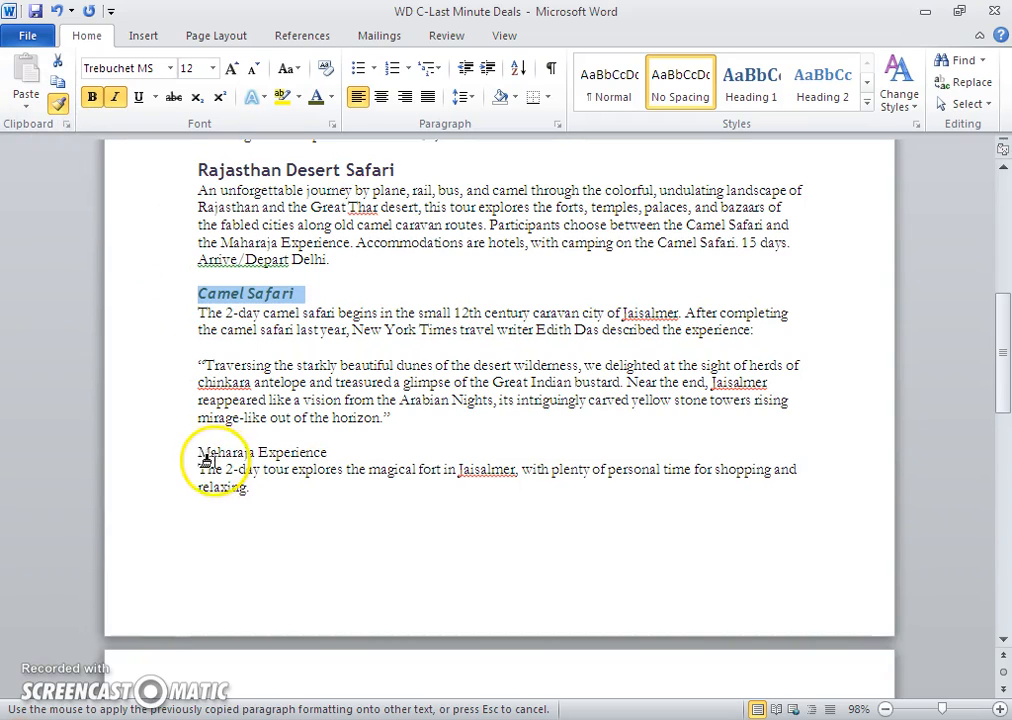
drag(191, 449, 323, 453)
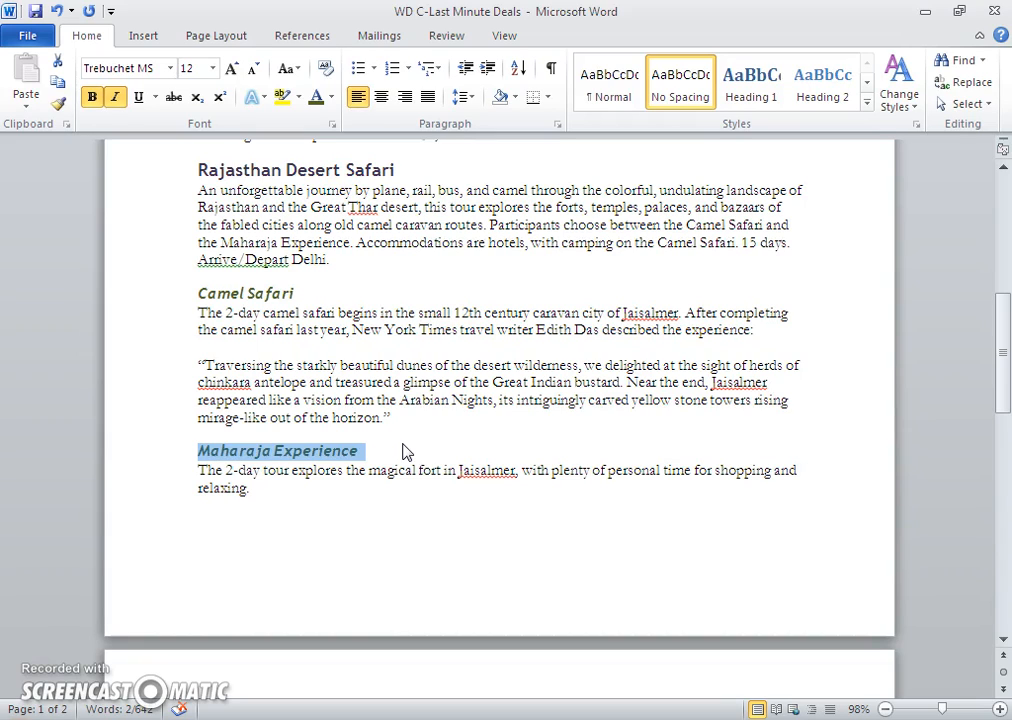
Copy the "Rajasthan Desert Safari" heading's formatting to "Everest Base Camp Trek", "Cycling in Provence" and "Inca Highlands Explorer" with the Format Painter.
scroll(405, 452, up, 2)
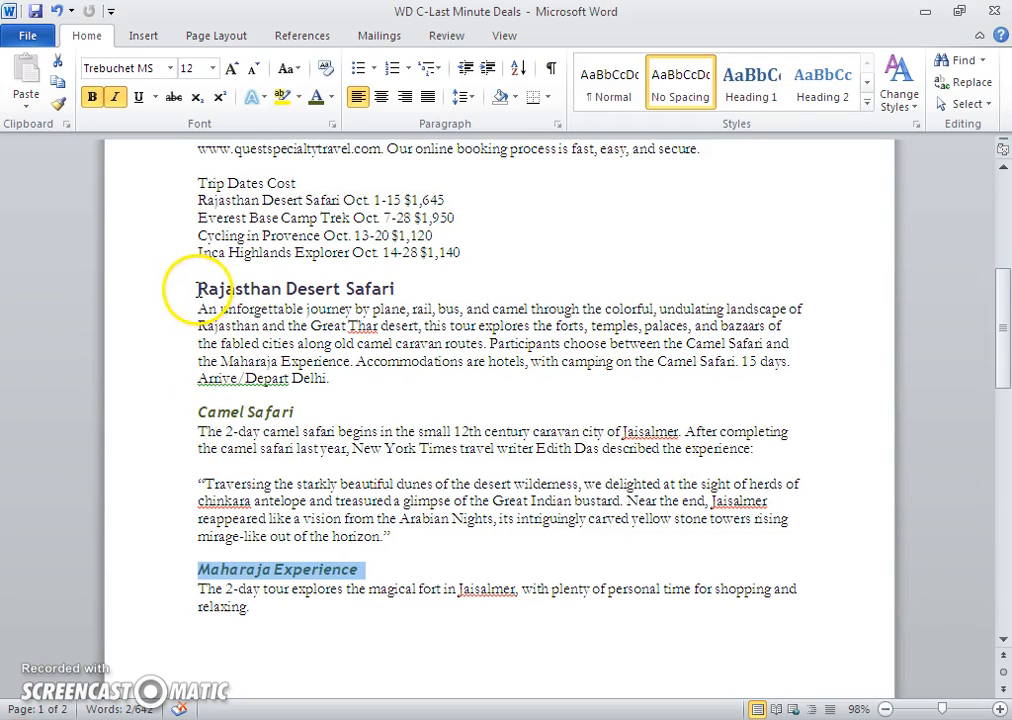
drag(196, 289, 374, 289)
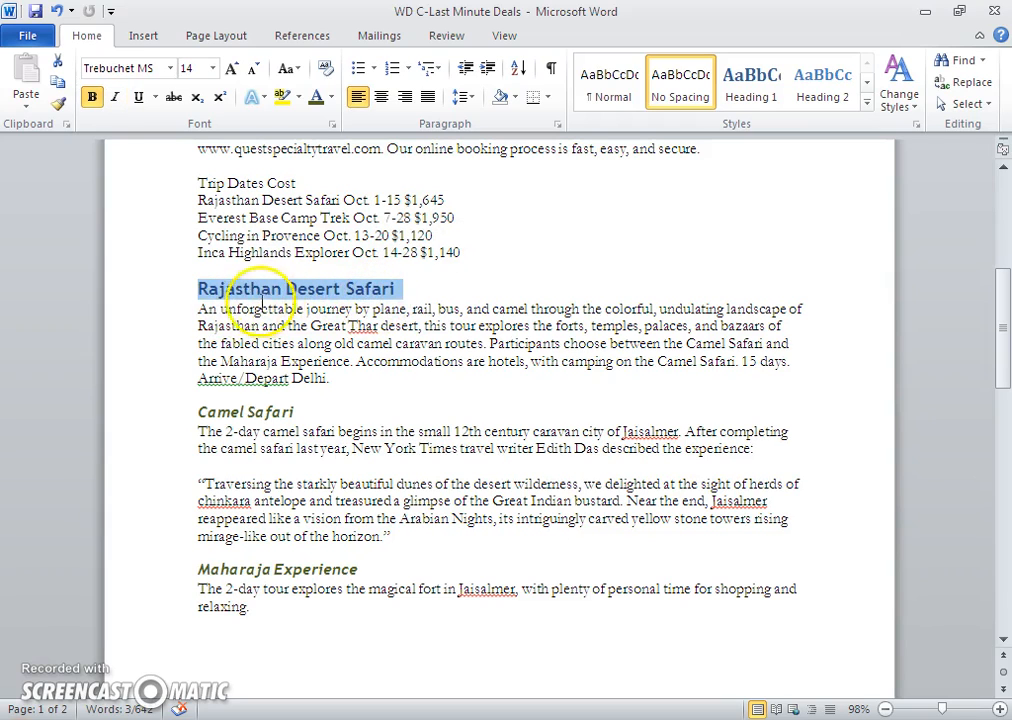
click(60, 105)
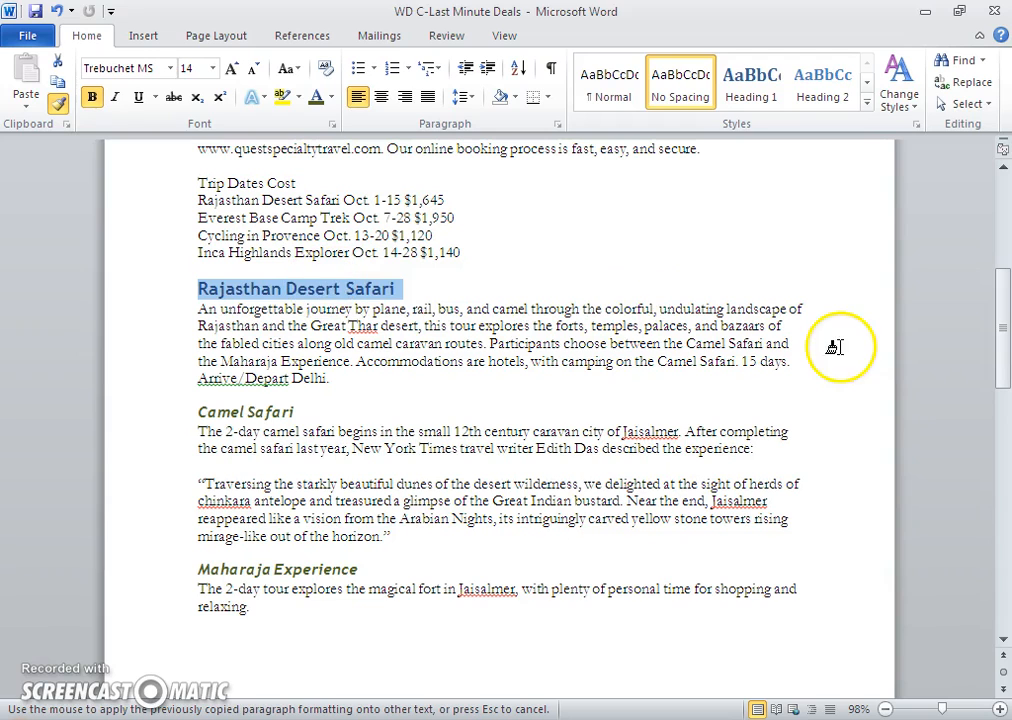
drag(1001, 354, 1004, 478)
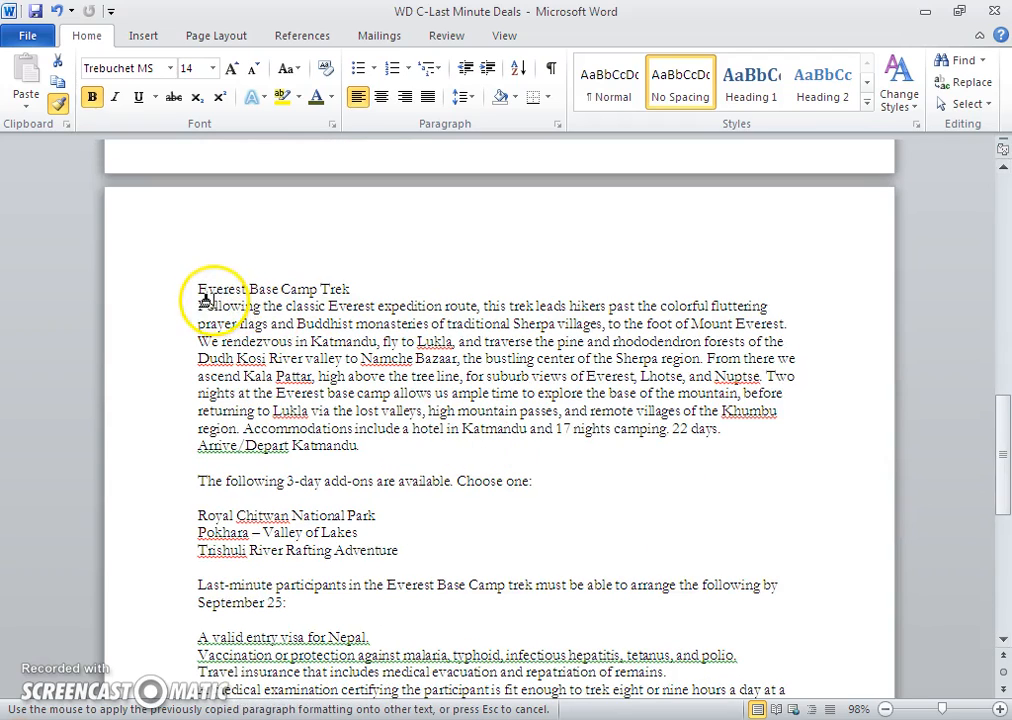
drag(196, 289, 339, 294)
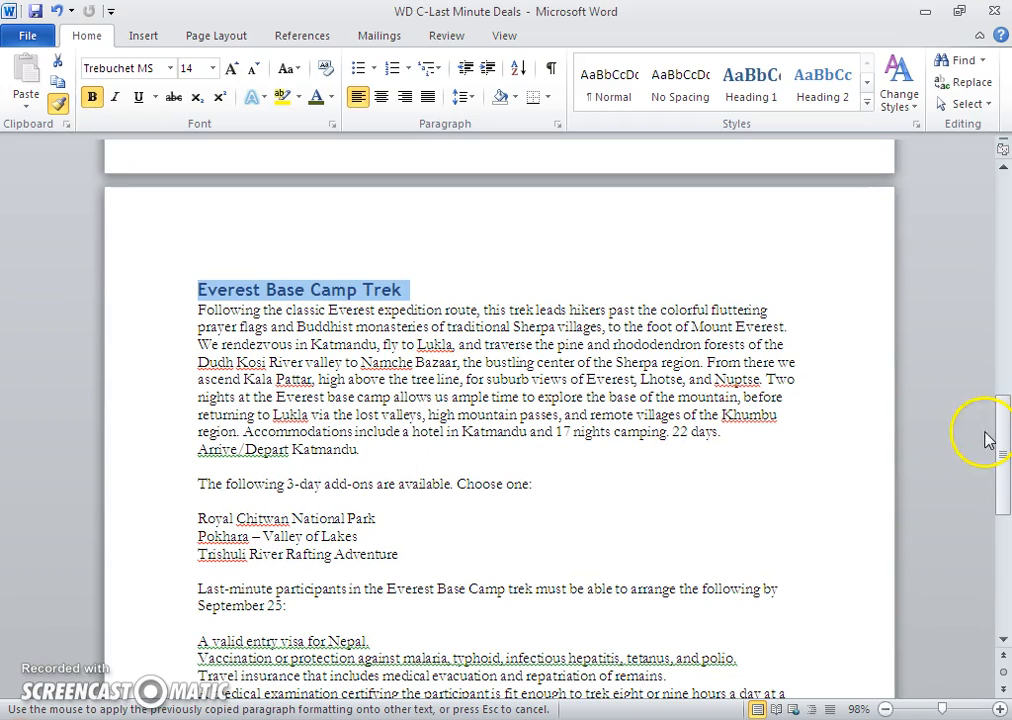
drag(1002, 456, 1005, 545)
drag(190, 443, 316, 443)
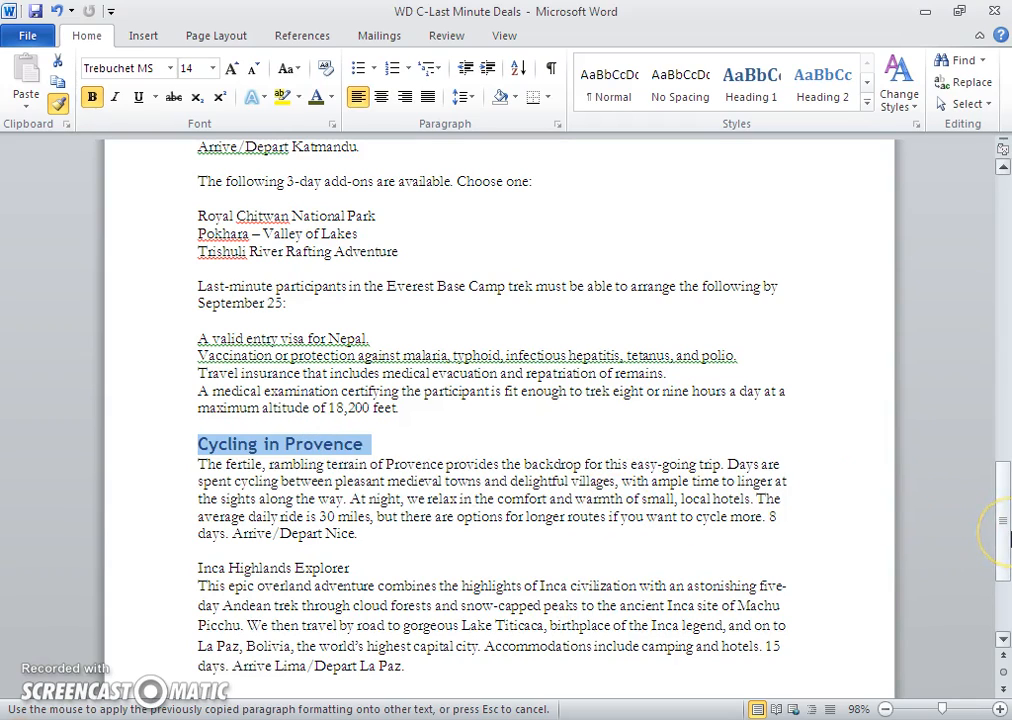
drag(1003, 535, 1006, 568)
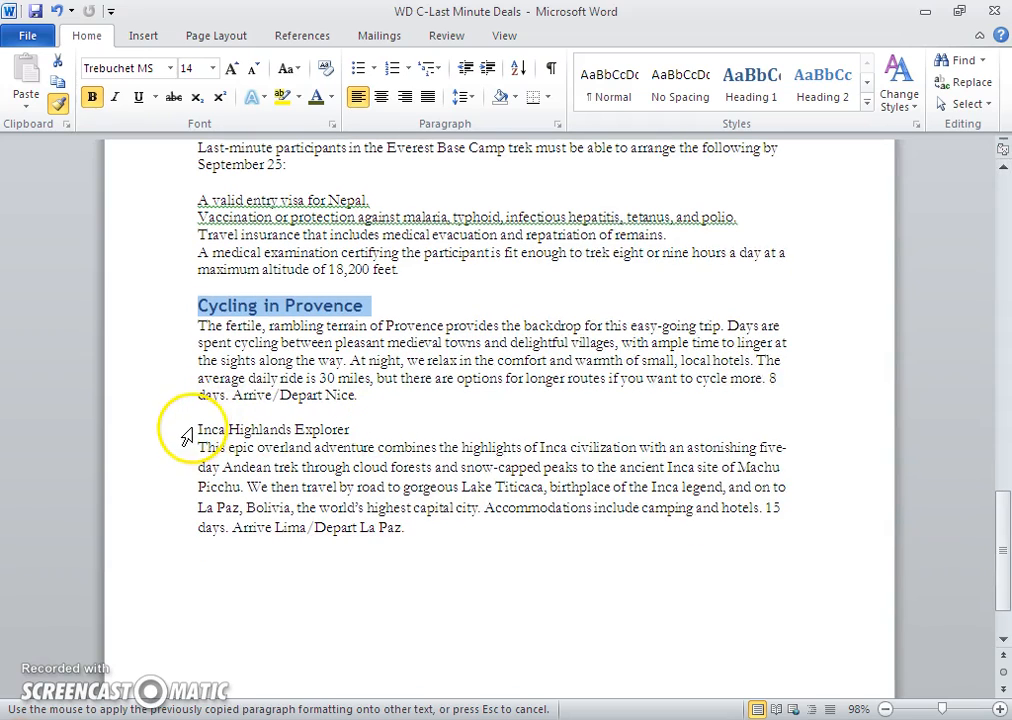
mouse_move(197, 429)
mouse_down()
mouse_move(334, 427)
mouse_move(347, 438)
mouse_up()
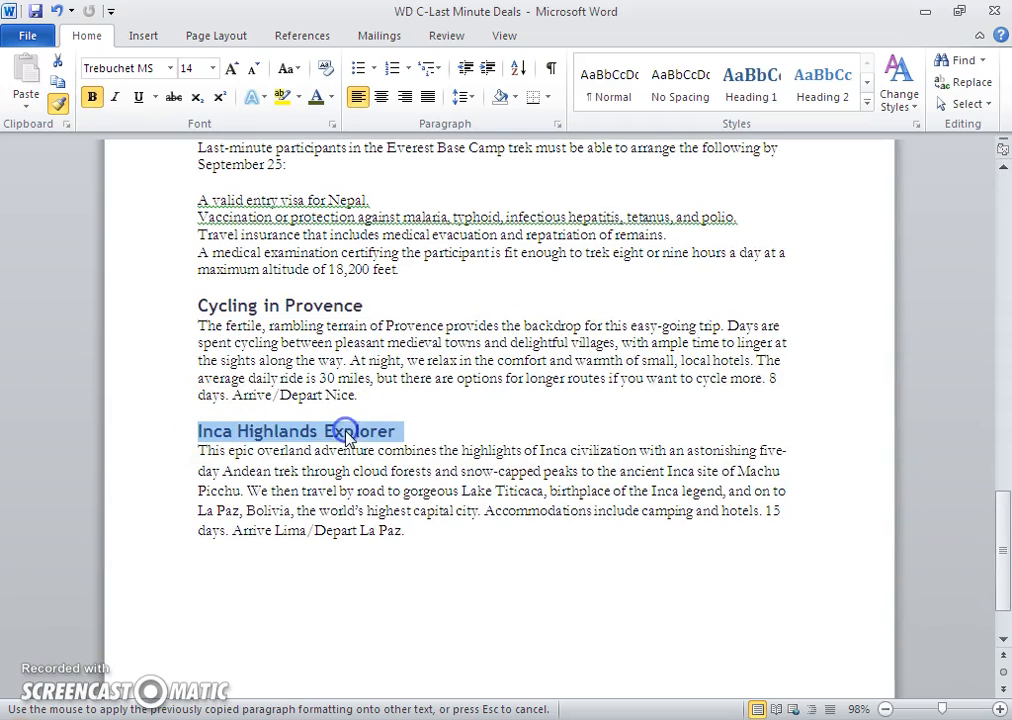